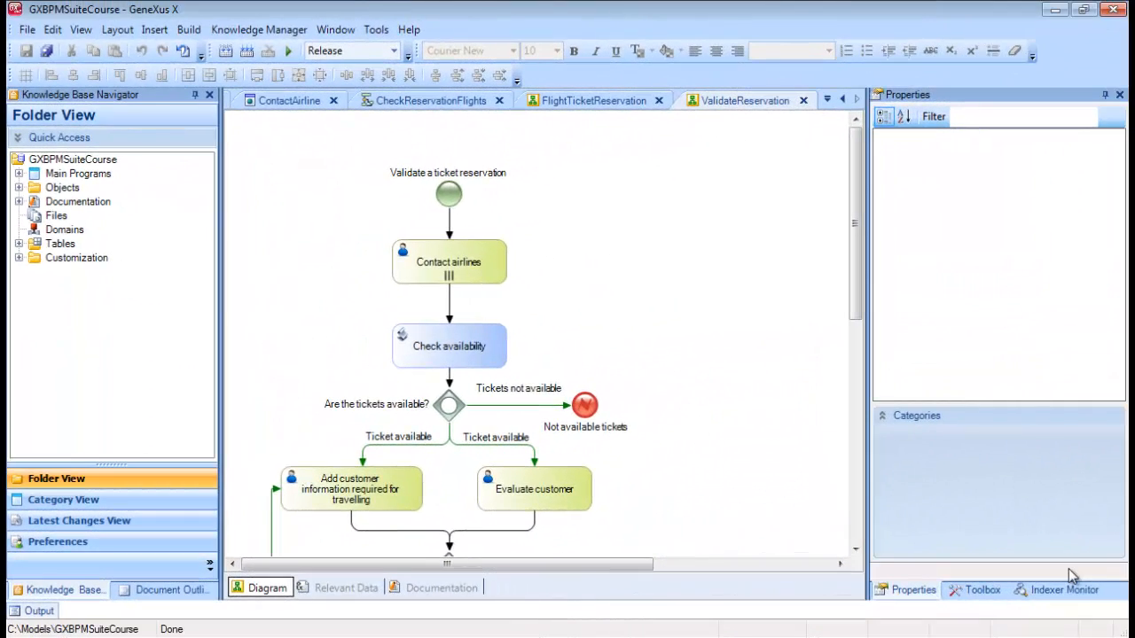
# Step: Open the workflow Documents definitions in the knowledge base preferences
pyautogui.click(203, 545)
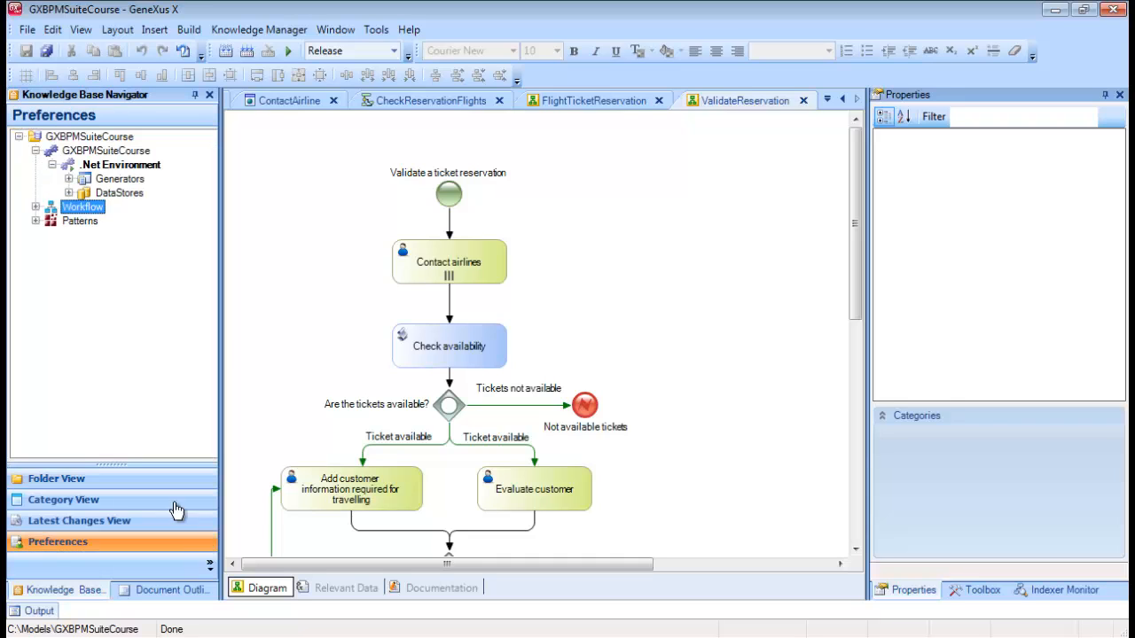
pyautogui.click(36, 208)
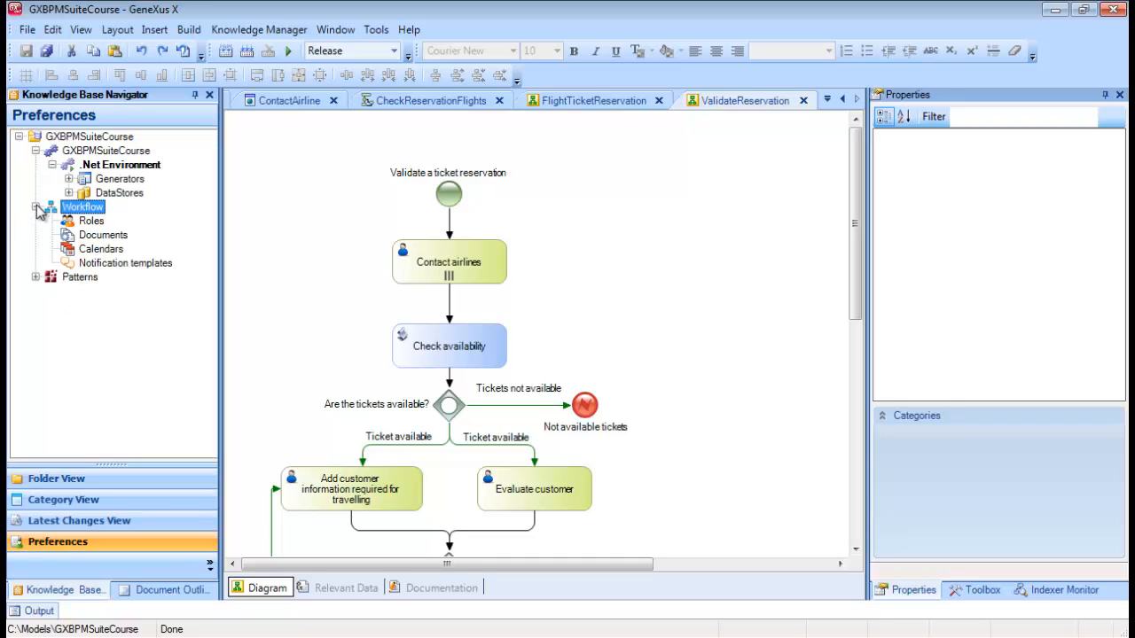
pyautogui.click(104, 237)
pyautogui.doubleClick(104, 237)
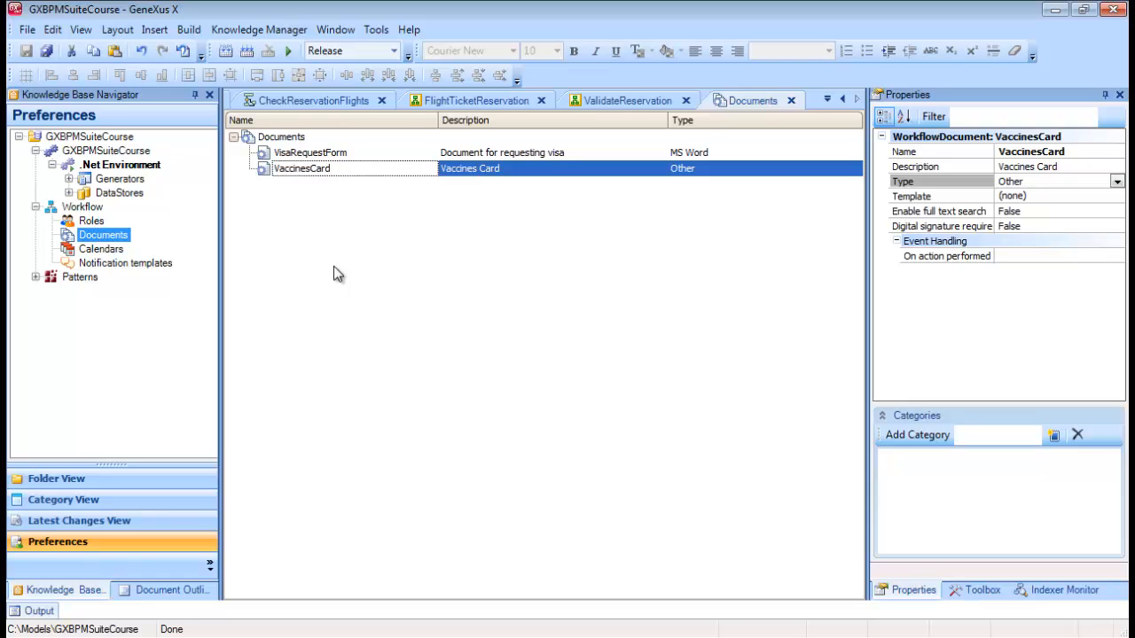
# Step: Add a workflow document named Visa with description "Visa - JPEG image" and type Image JPEG
pyautogui.press('Down')
pyautogui.write('Visa')
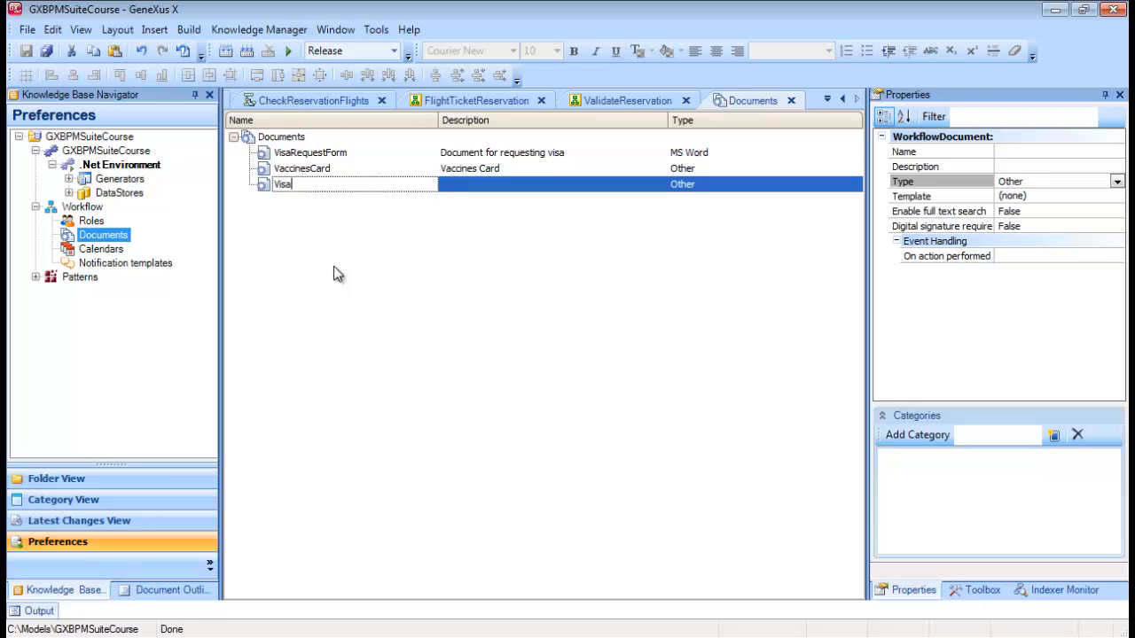
pyautogui.press('Tab')
pyautogui.press('End')
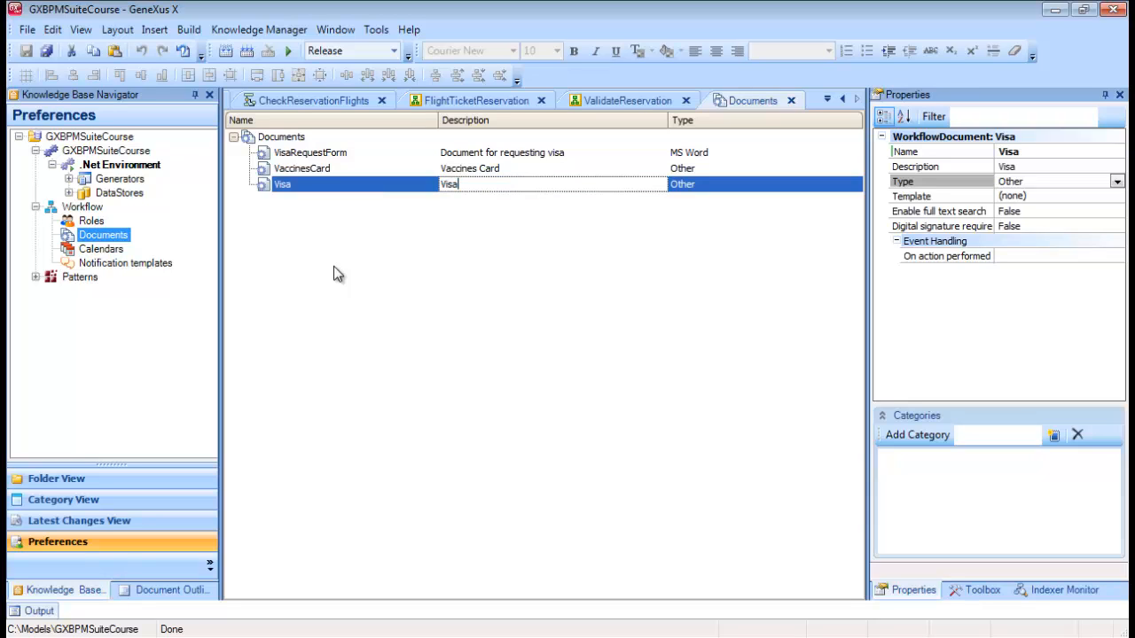
pyautogui.write('- JPEG image')
pyautogui.click(1118, 182)
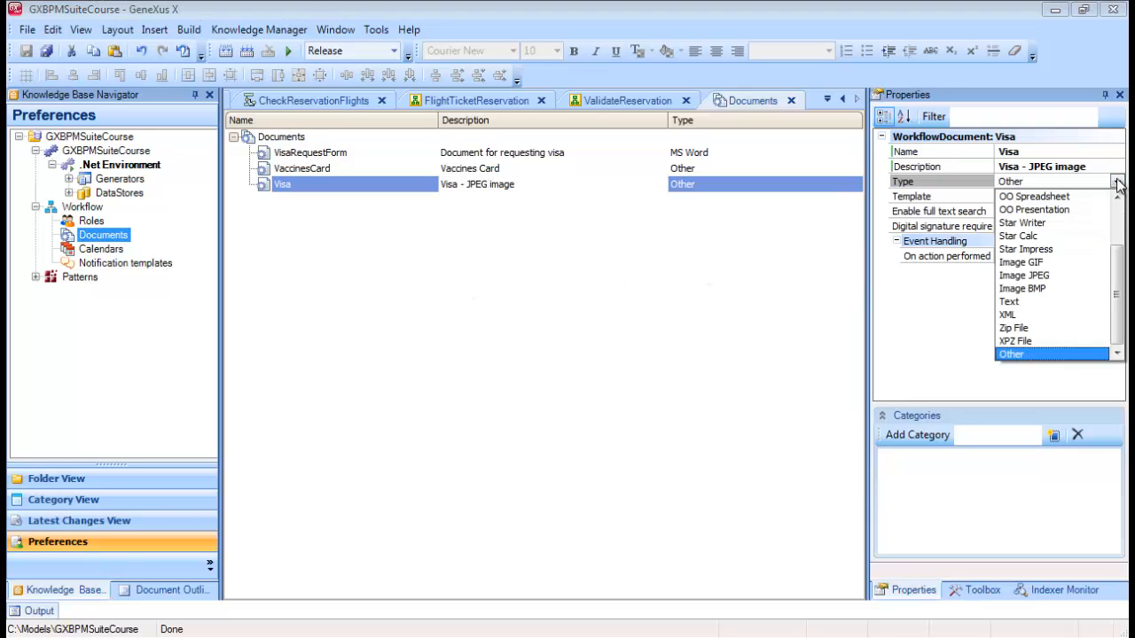
pyautogui.click(1050, 275)
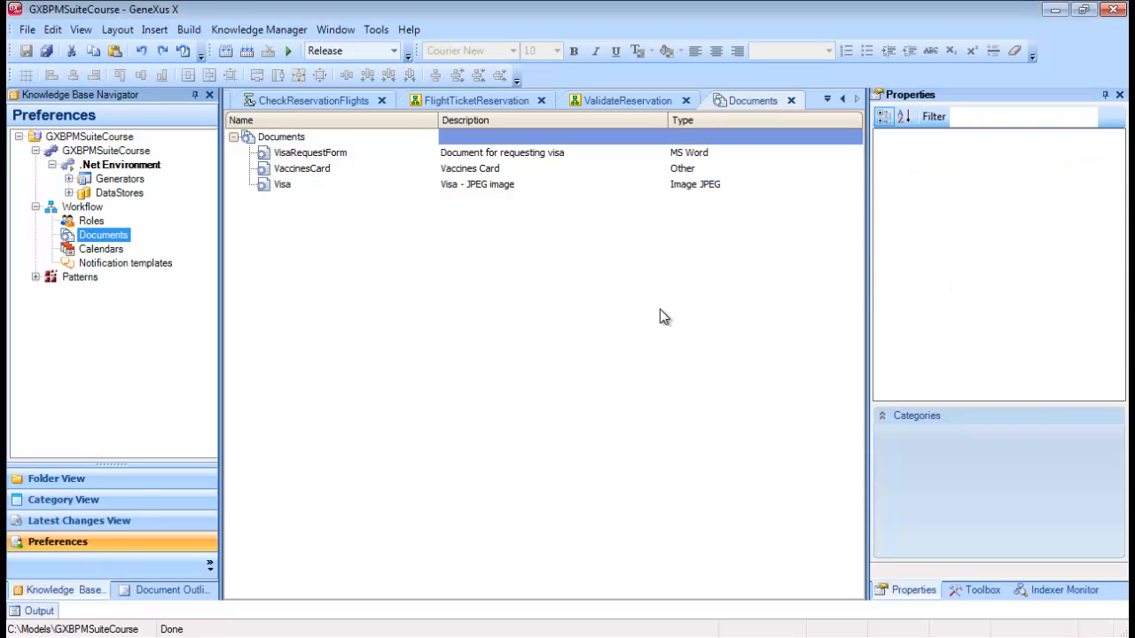
# Step: In the ValidateReservation diagram, set Work with documents to True for the "Add customer information required for travelling" task
pyautogui.click(616, 105)
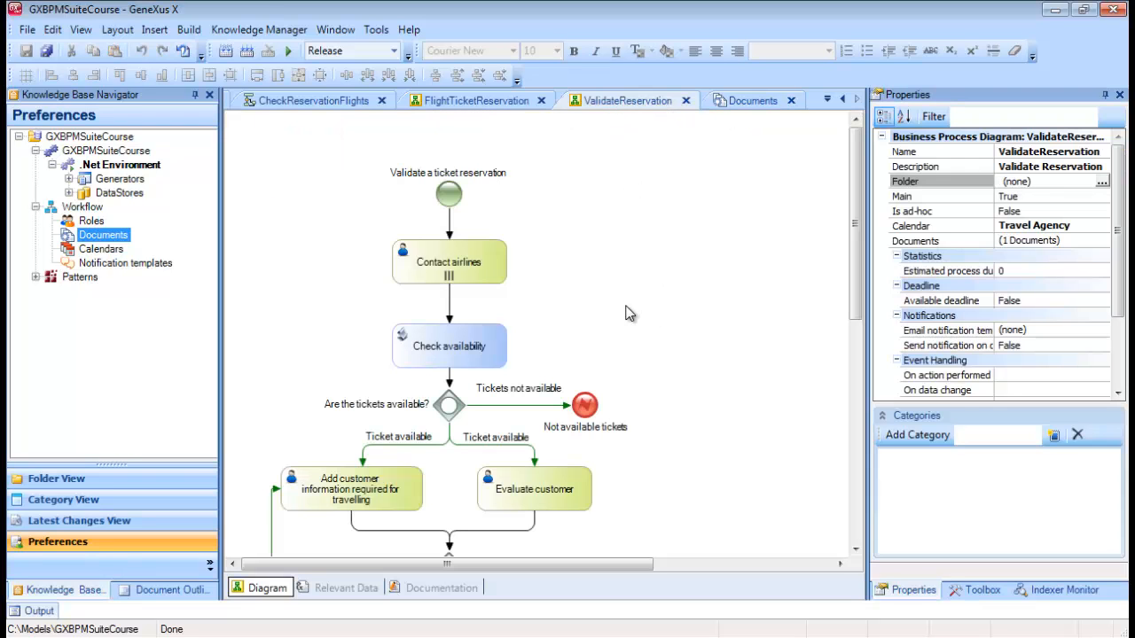
pyautogui.click(404, 498)
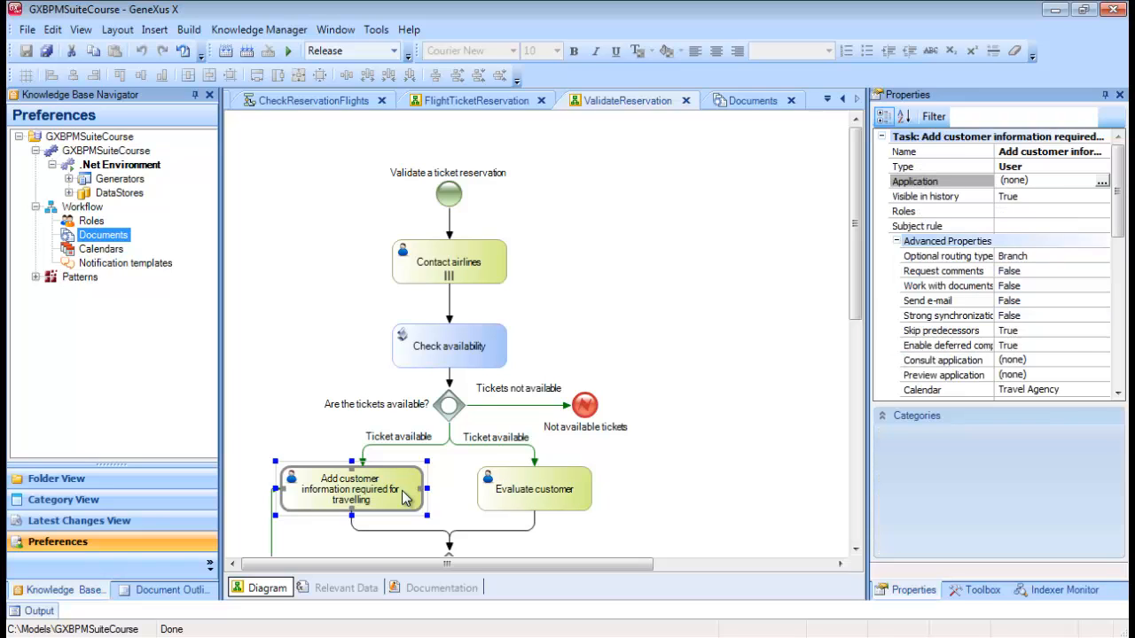
pyautogui.click(1104, 286)
pyautogui.click(1101, 286)
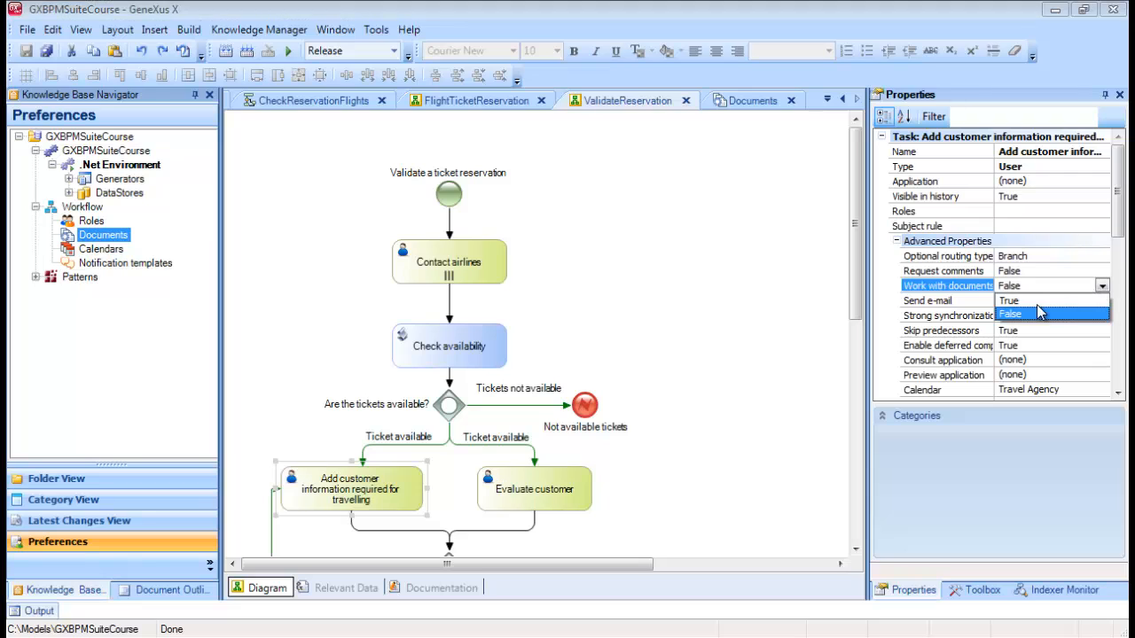
pyautogui.click(1011, 301)
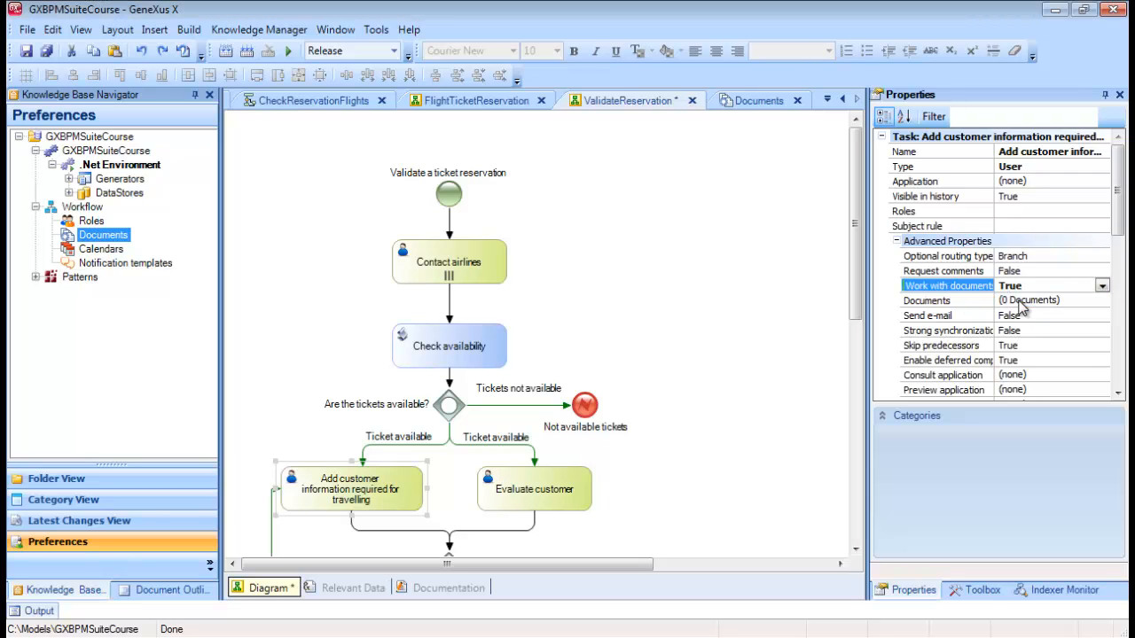
# Step: Add the Visa document to the task's Documents property
pyautogui.click(1103, 304)
pyautogui.click(1102, 301)
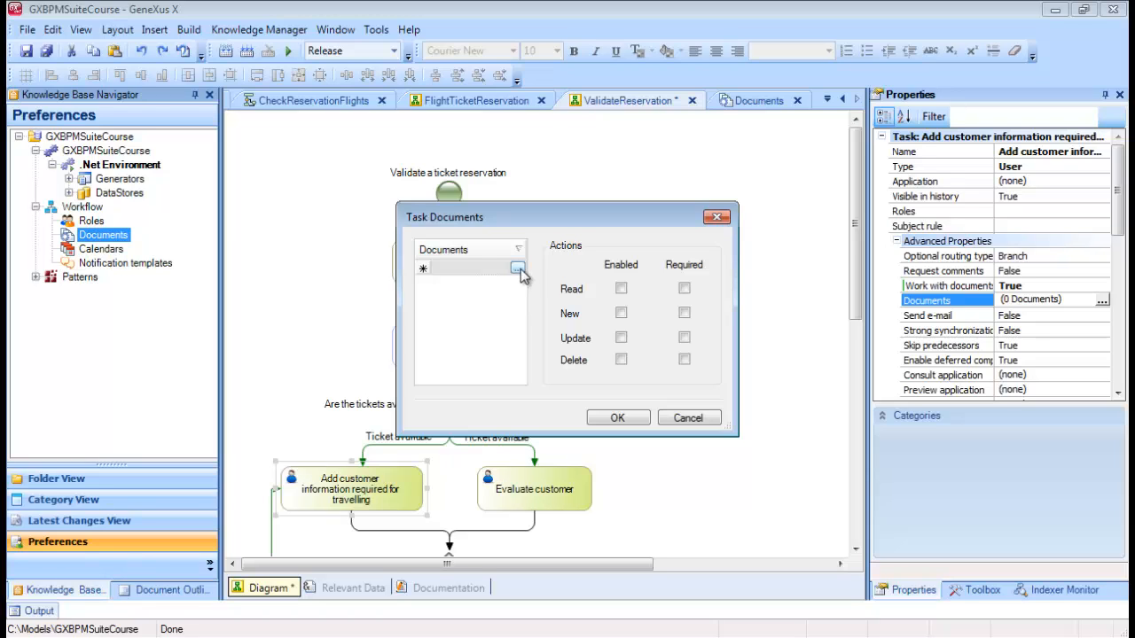
pyautogui.click(520, 268)
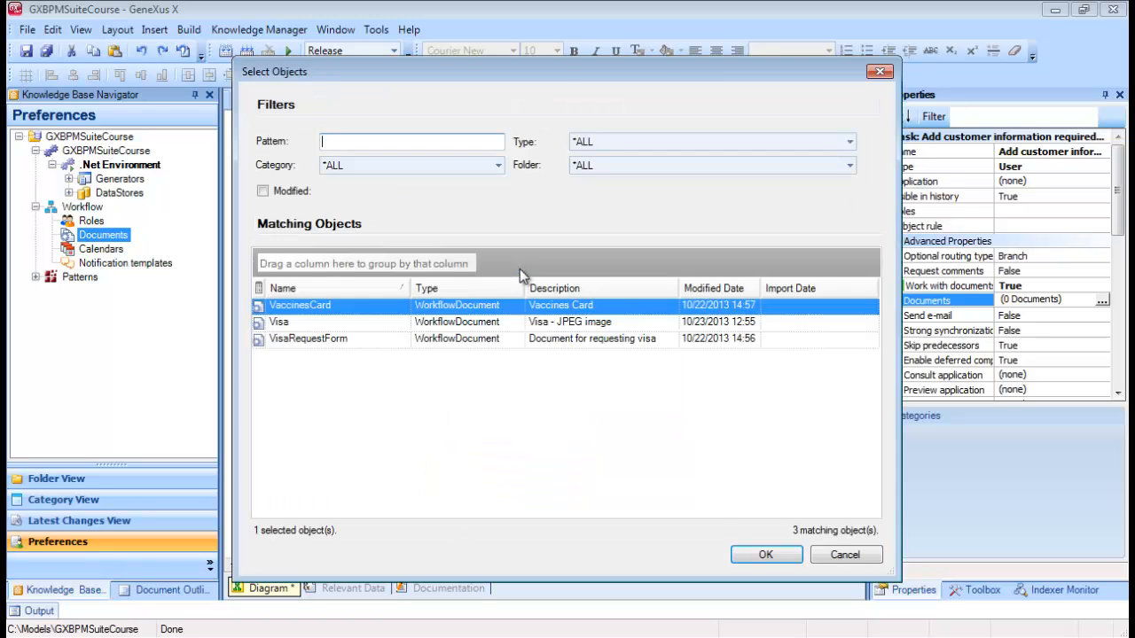
pyautogui.click(350, 323)
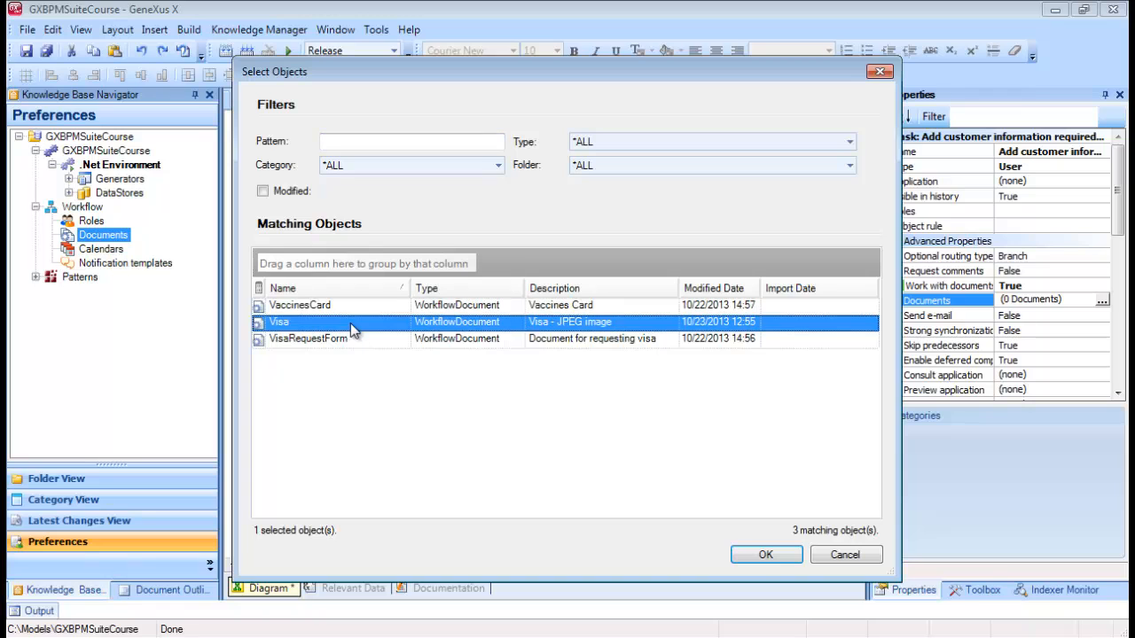
pyautogui.click(760, 556)
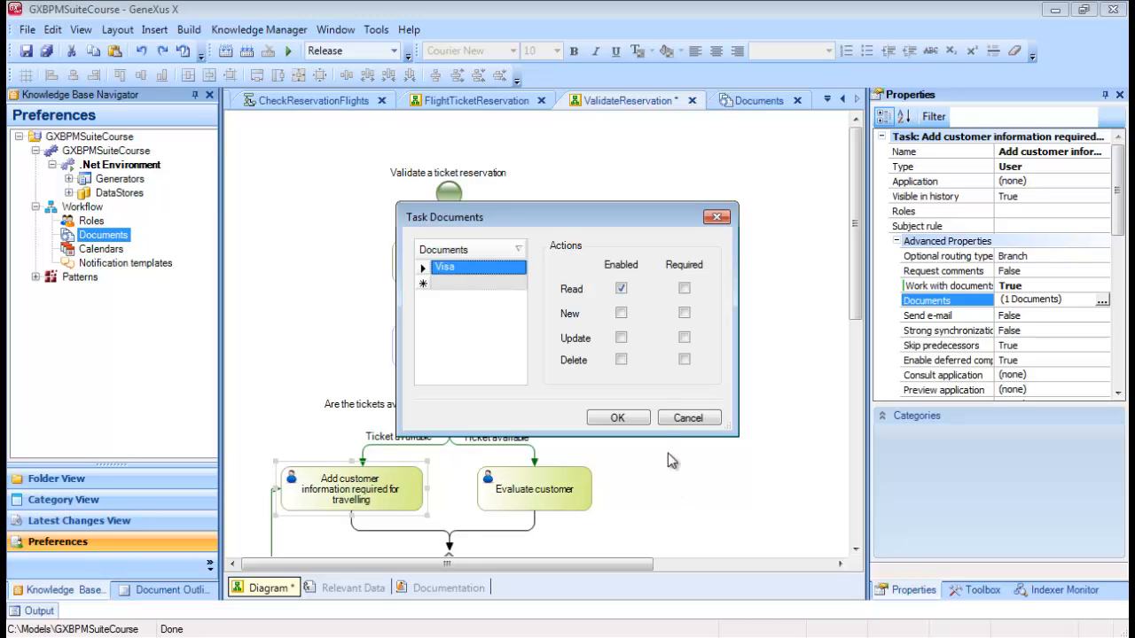
# Step: Make the New action enabled and required for the Visa document, enable Update, and accept the task documents
pyautogui.click(621, 313)
pyautogui.click(621, 288)
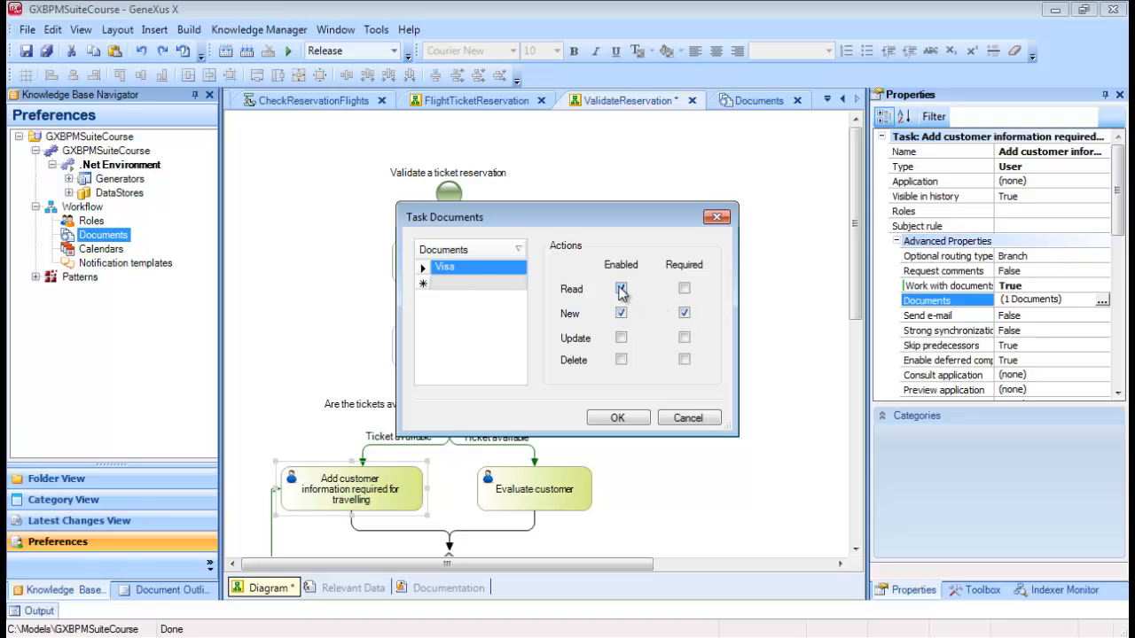
pyautogui.click(621, 337)
pyautogui.click(619, 420)
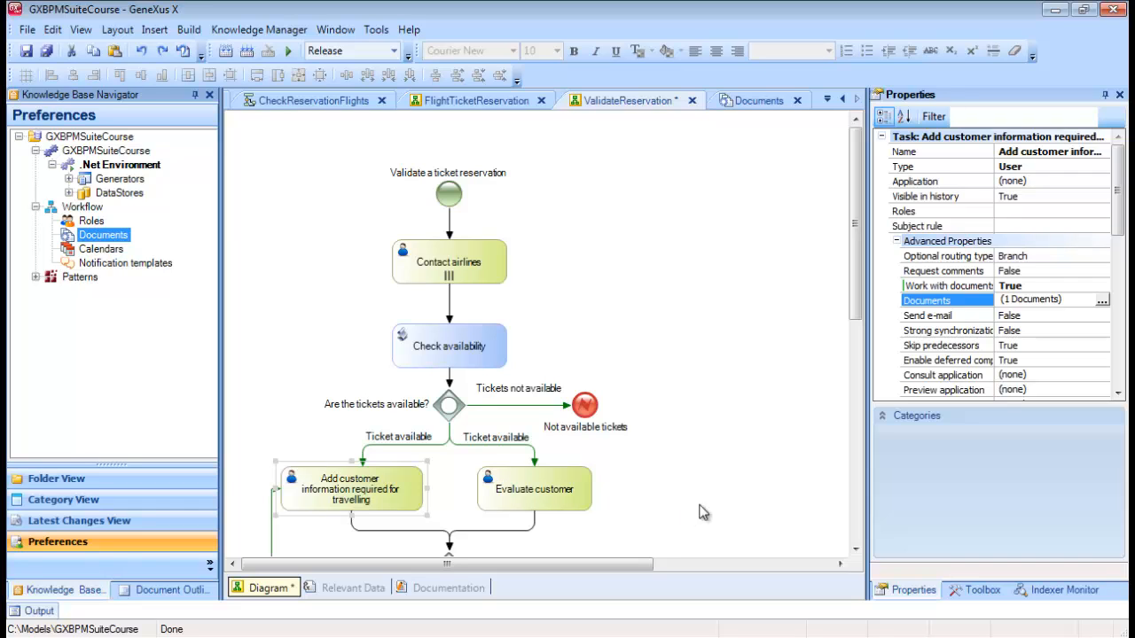
# Step: Run the FlightTicketReservation process diagram to open the GXflow client
pyautogui.click(488, 99)
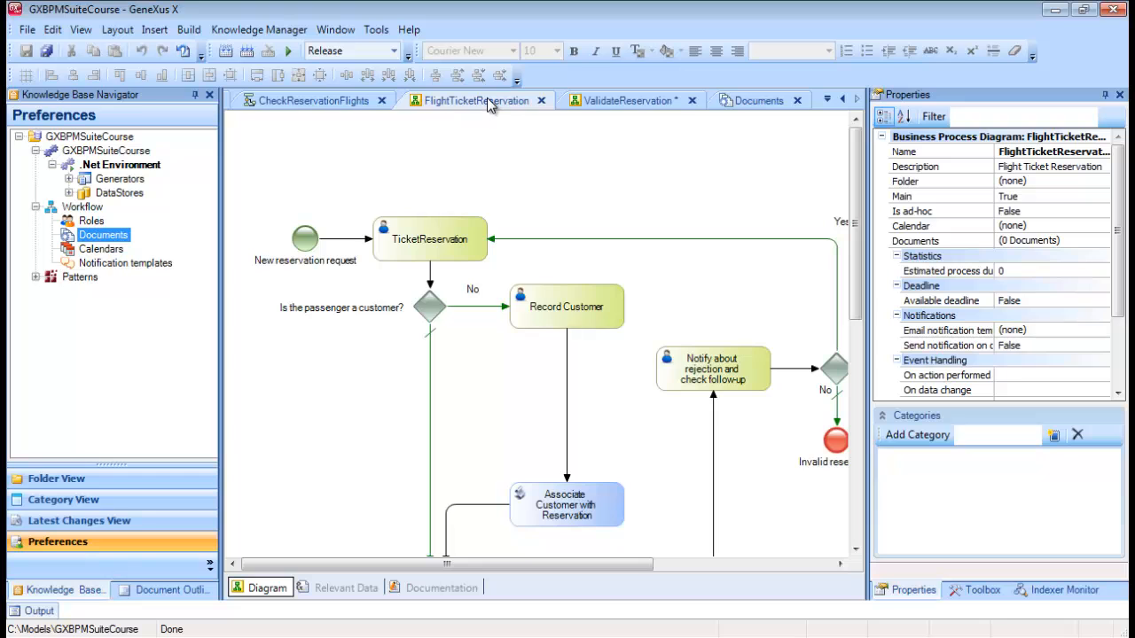
pyautogui.rightClick(486, 97)
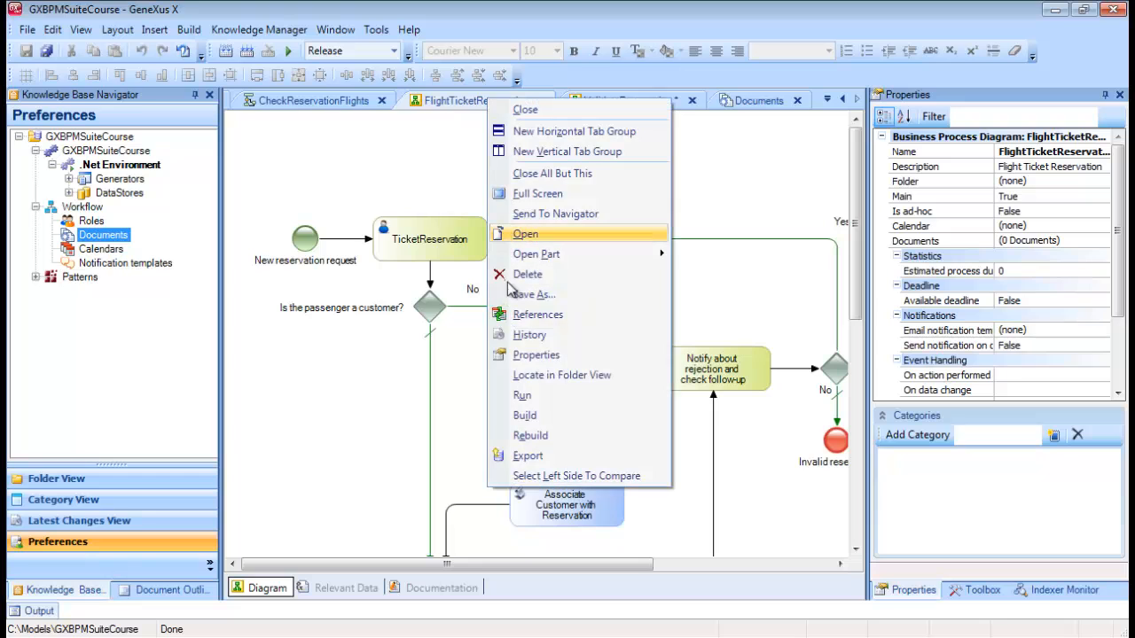
pyautogui.click(528, 394)
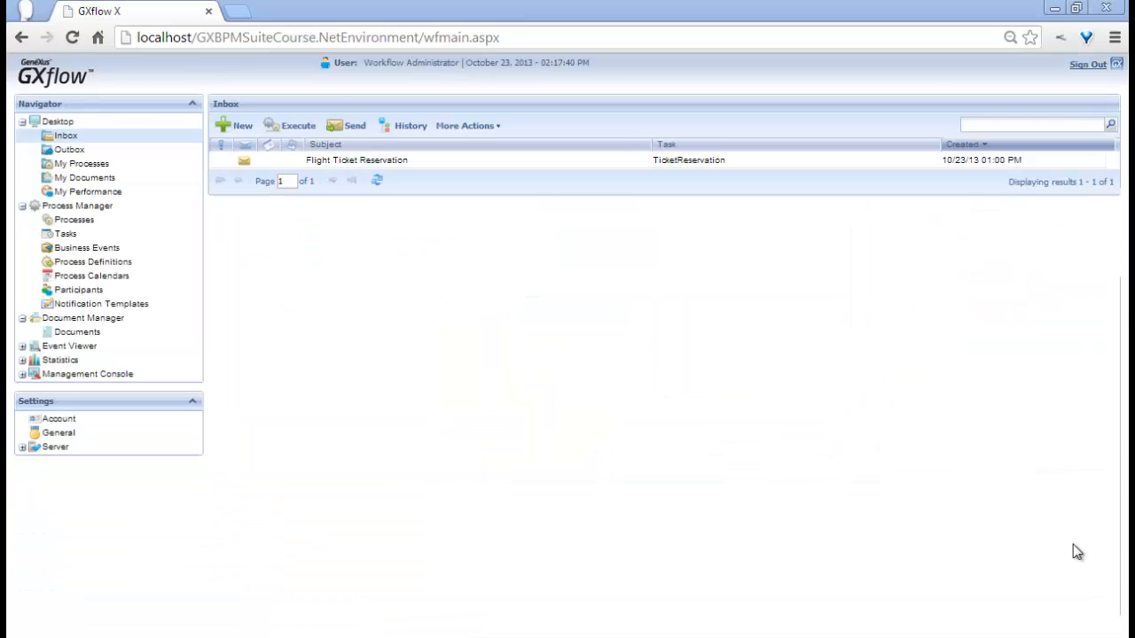
# Step: Enable Document Management in the advanced server settings and set its upload path to c:\temp
pyautogui.click(23, 448)
pyautogui.click(34, 531)
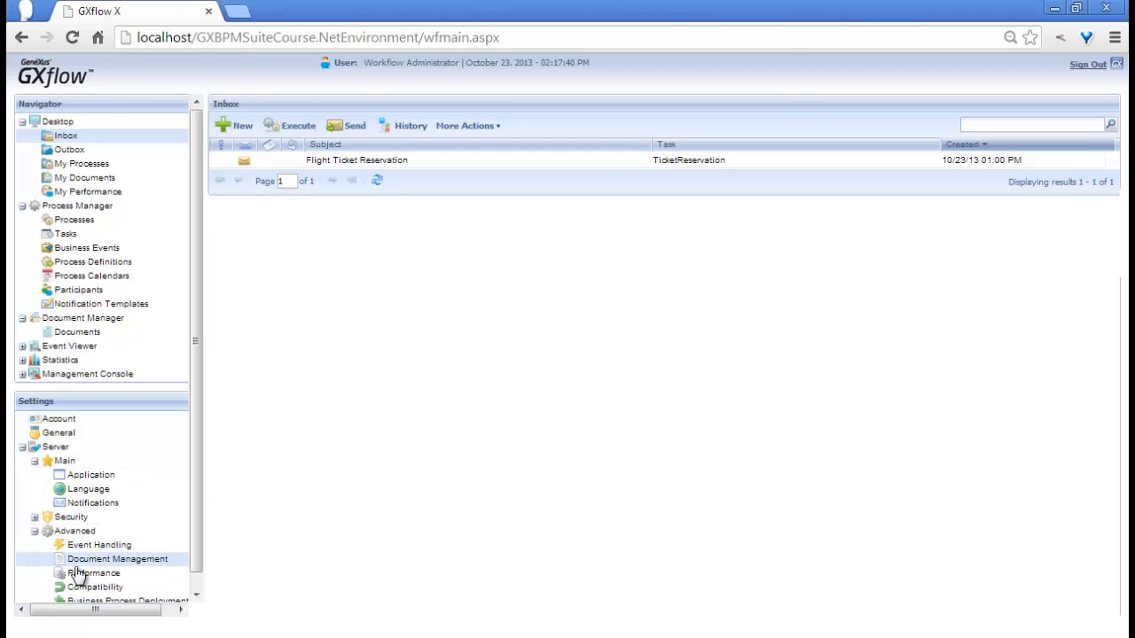
pyautogui.click(122, 560)
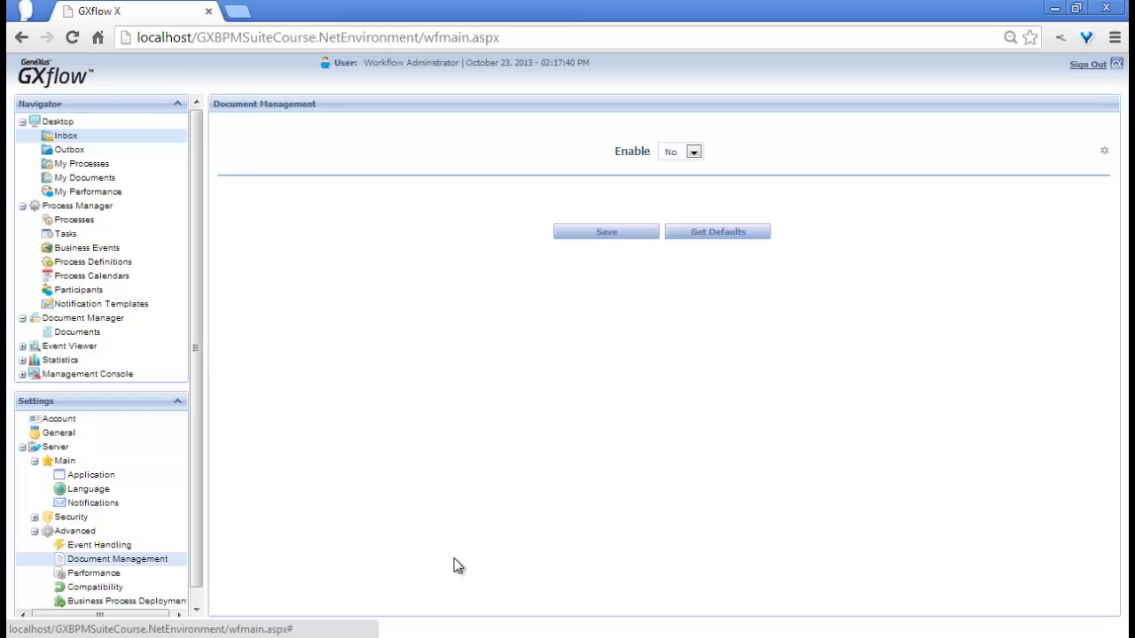
pyautogui.click(693, 152)
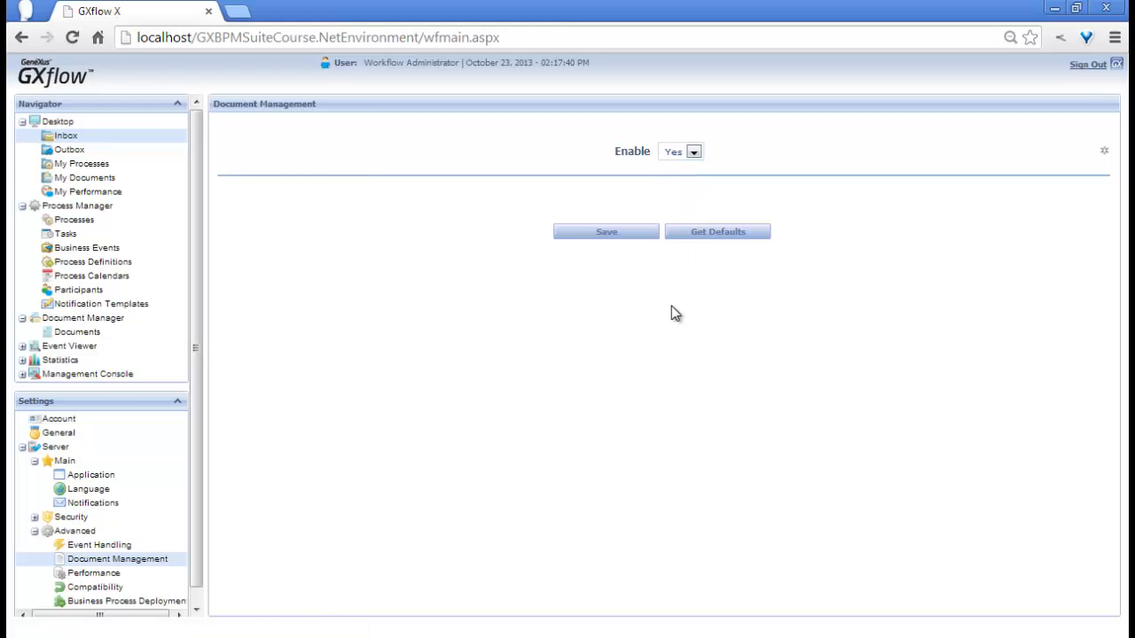
pyautogui.click(630, 241)
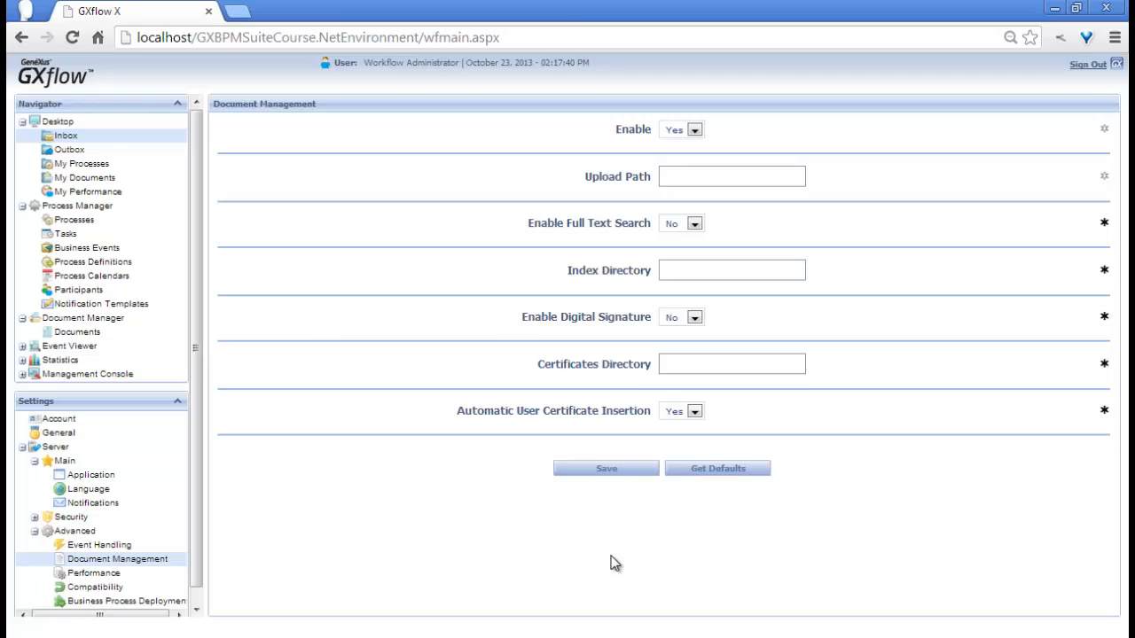
pyautogui.click(728, 176)
pyautogui.write('c:\\temp')
# Step: Execute the TicketReservation task of the Flight Ticket Reservation process from the inbox
pyautogui.click(76, 137)
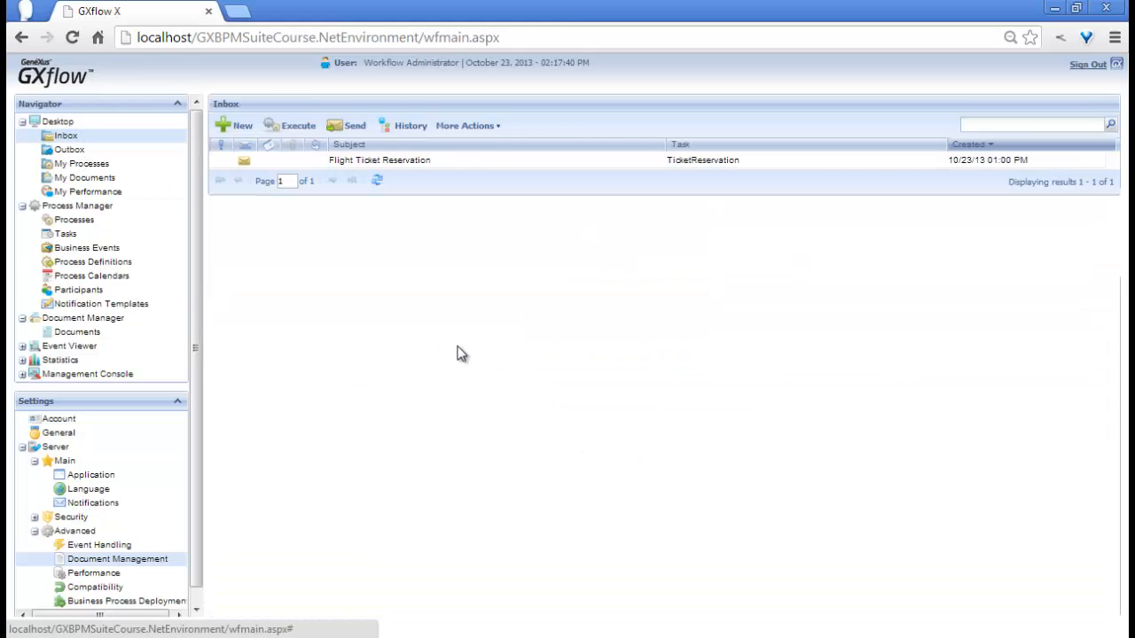
pyautogui.click(337, 159)
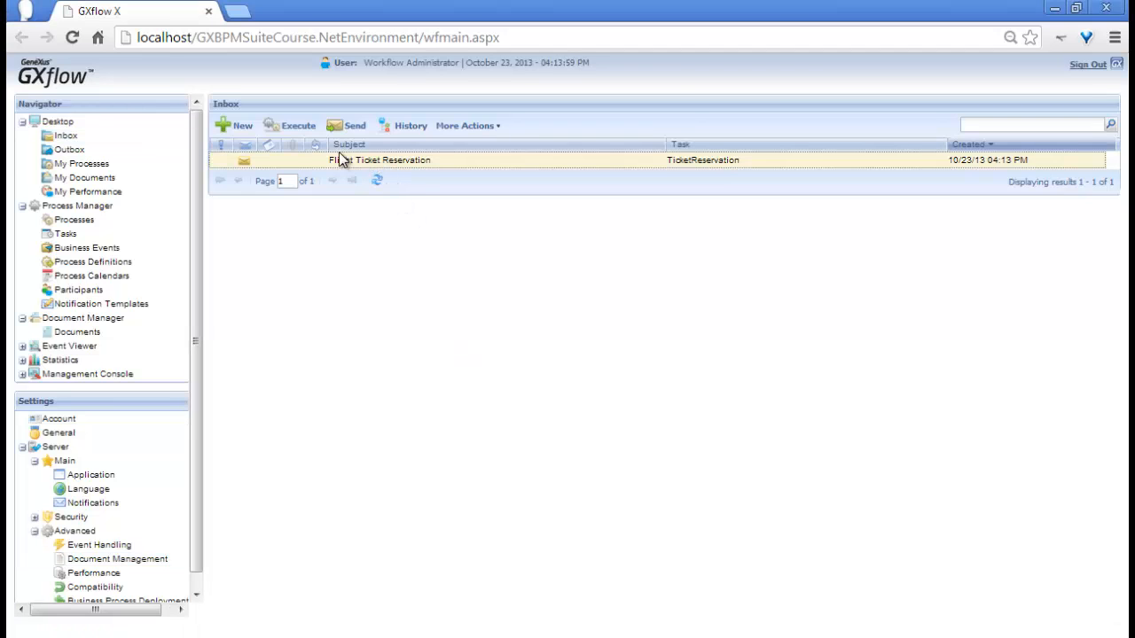
pyautogui.click(300, 126)
# Step: Fill in the reservation with date 10/23/13, quantity 1, the customer ID, departure airport 1 and arrival airport 2, and confirm it
pyautogui.click(649, 154)
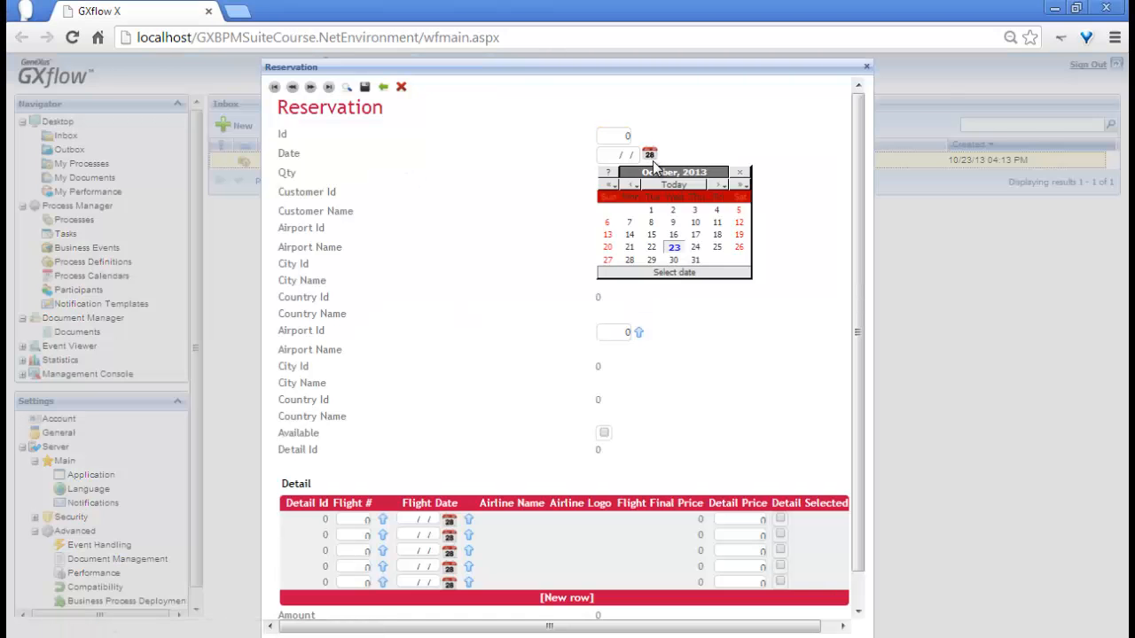
pyautogui.click(672, 248)
pyautogui.write('1')
pyautogui.press('Tab')
pyautogui.write('1')
pyautogui.press('Tab')
pyautogui.write('1')
pyautogui.press('Tab')
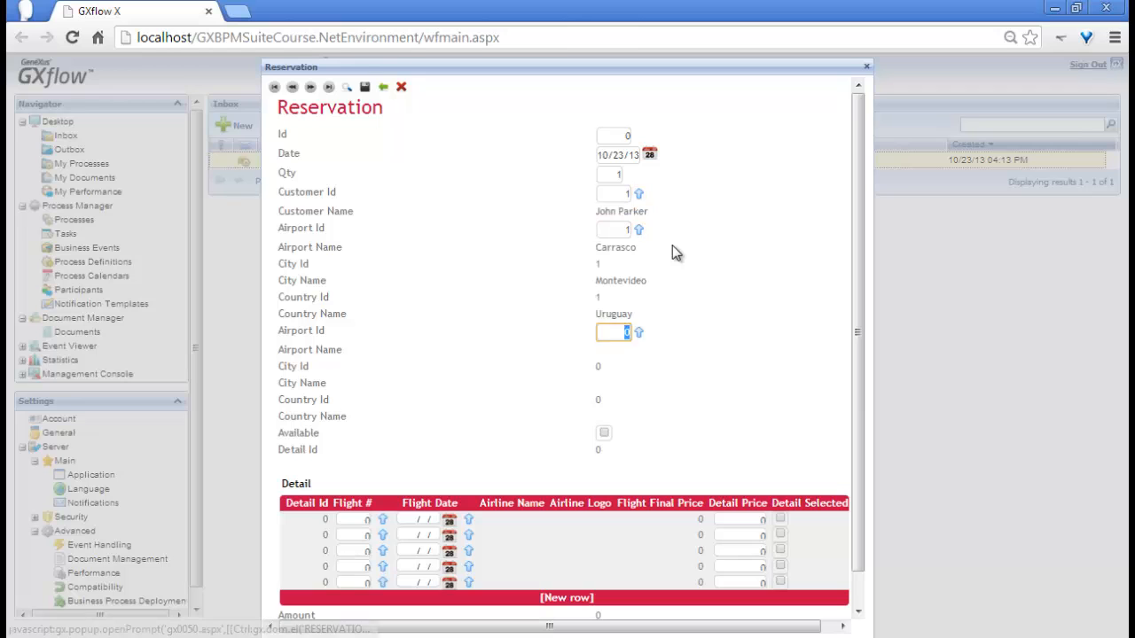
pyautogui.write('2')
pyautogui.press('Tab')
pyautogui.click(305, 600)
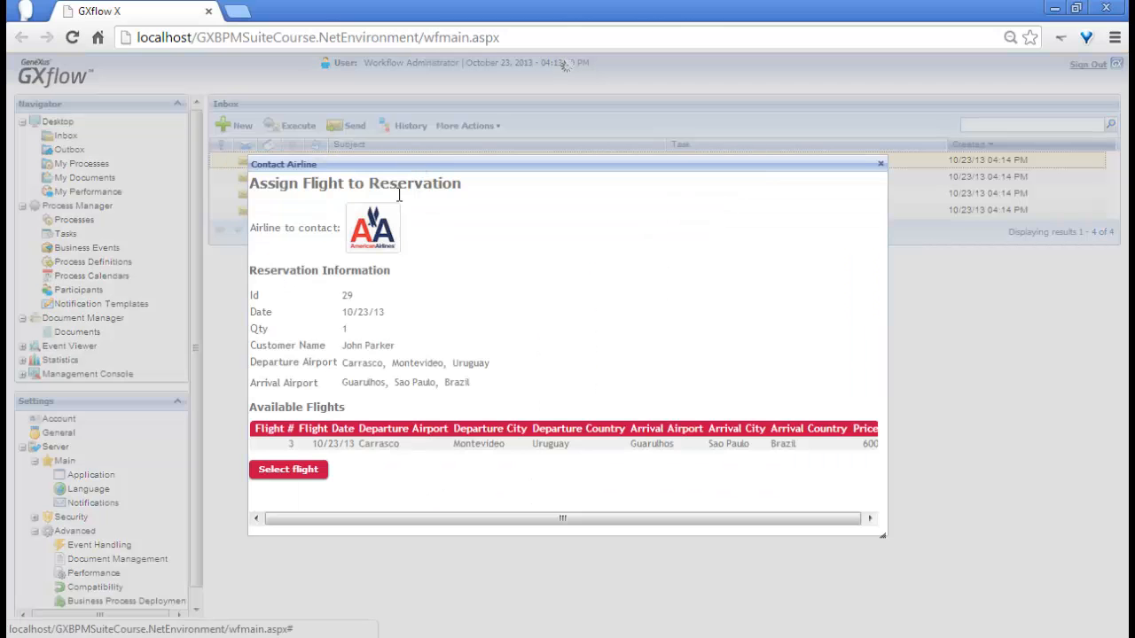
# Step: Assign American Airlines flight 3 to the reservation and send the completed Contact airlines task
pyautogui.click(374, 444)
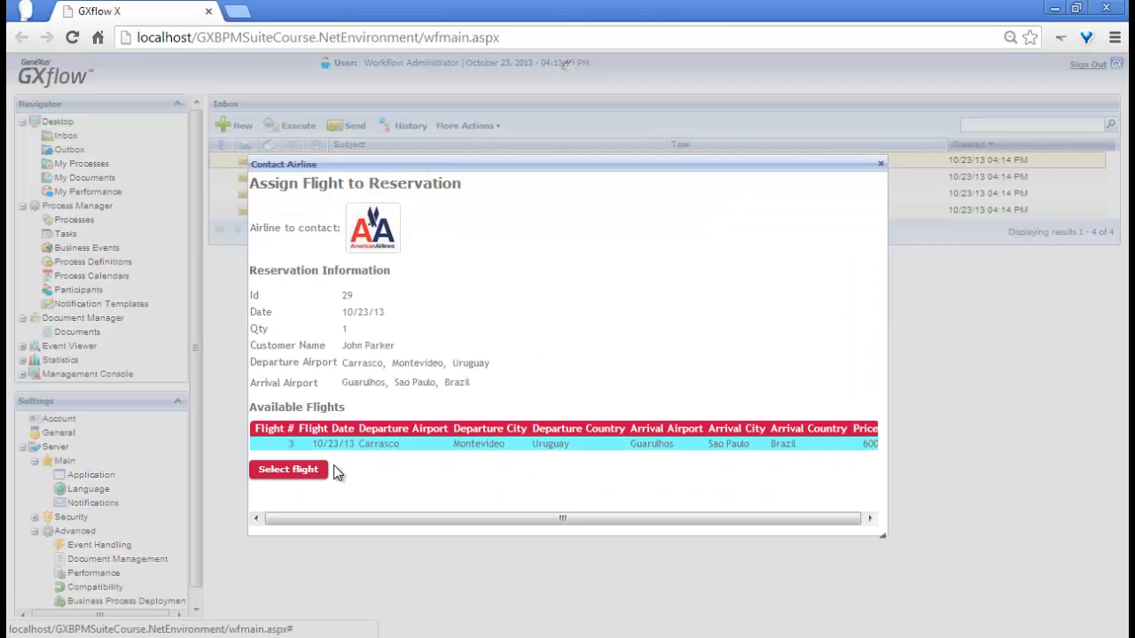
pyautogui.click(332, 470)
pyautogui.click(346, 133)
# Step: Execute the remaining Contact airlines tasks in the inbox and send them as completed
pyautogui.doubleClick(393, 161)
pyautogui.click(291, 462)
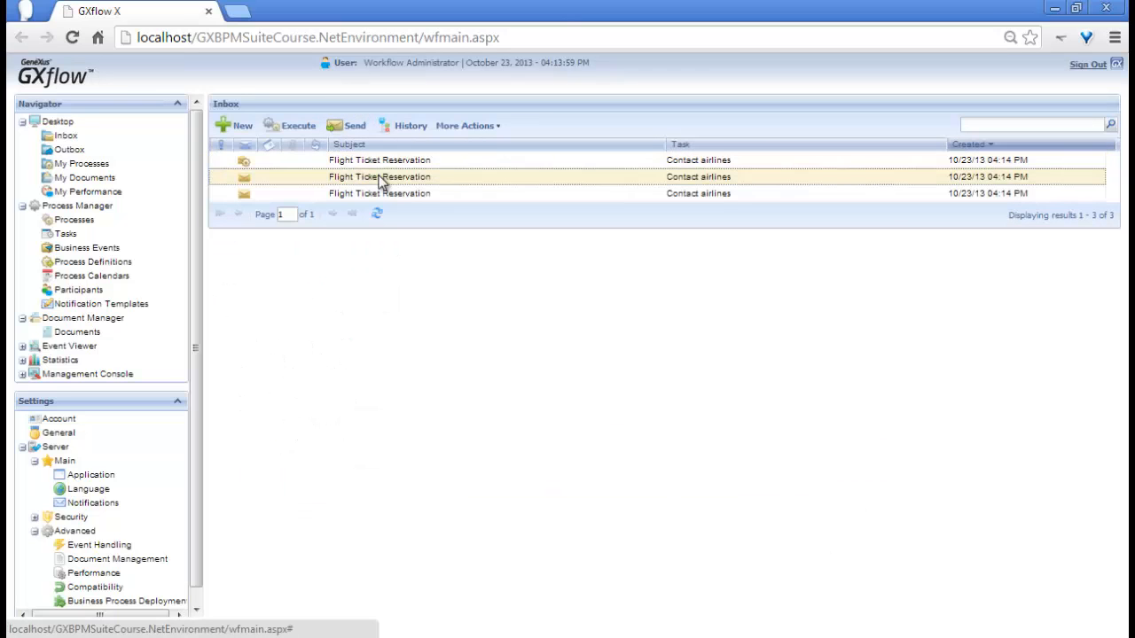
pyautogui.doubleClick(382, 179)
pyautogui.click(291, 462)
pyautogui.doubleClick(376, 194)
pyautogui.press('Escape')
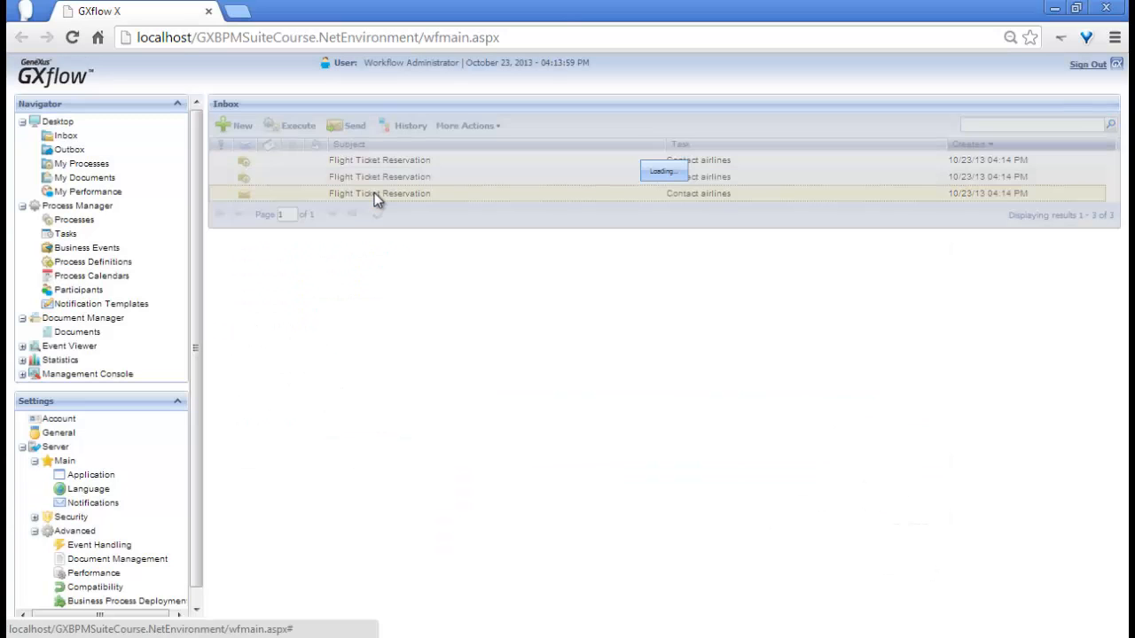
pyautogui.keyDown('shift'); pyautogui.click(374, 194); pyautogui.keyUp('shift')
pyautogui.click(354, 128)
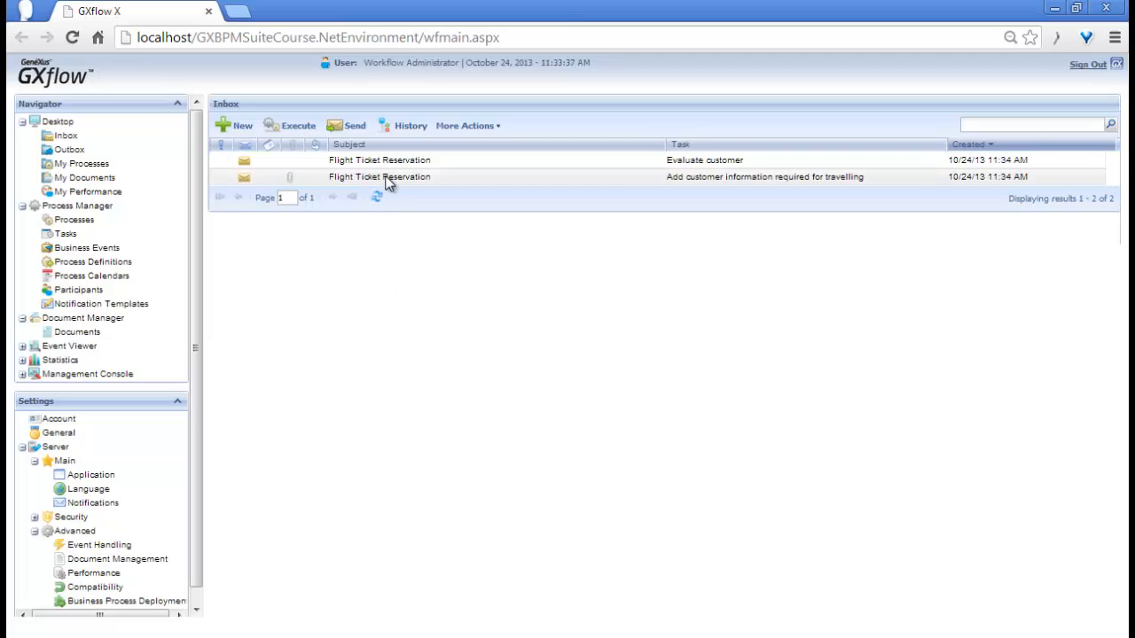
# Step: Open the "Add customer information required for travelling" task and create a Visa-type document named with the customer's full name followed by "Visa"
pyautogui.doubleClick(393, 177)
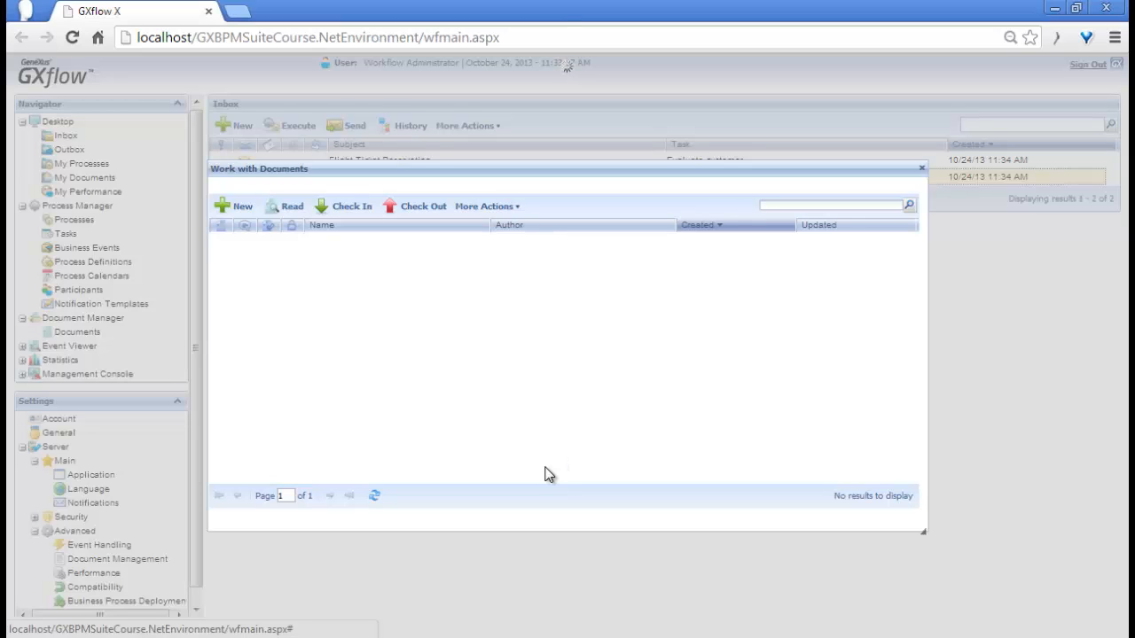
pyautogui.click(237, 208)
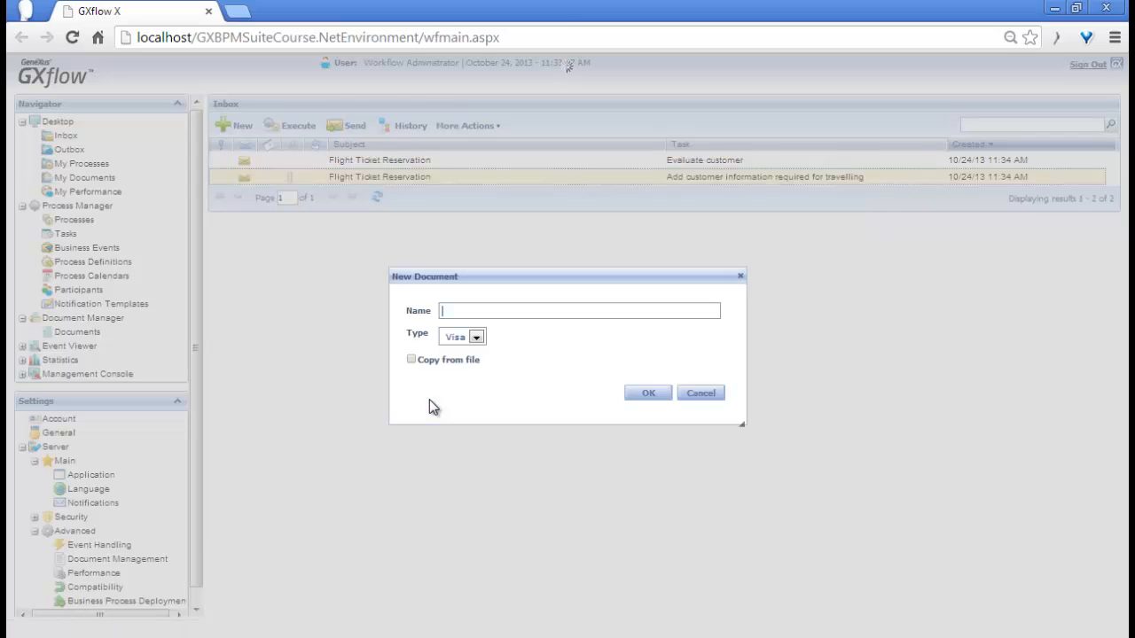
pyautogui.write('John Parker Visa')
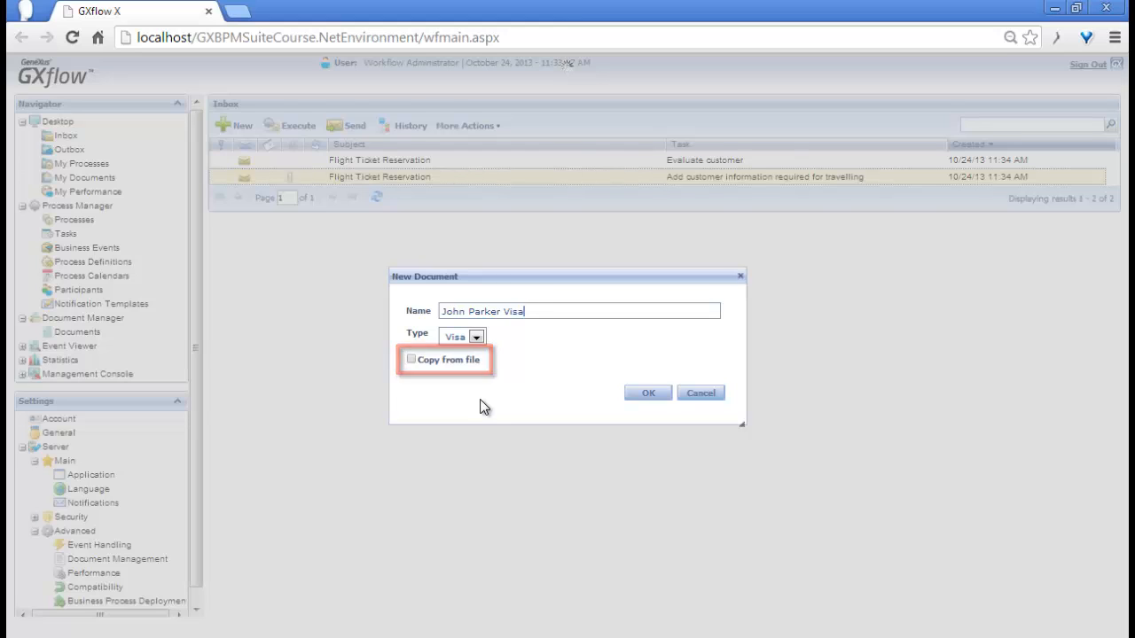
pyautogui.click(649, 396)
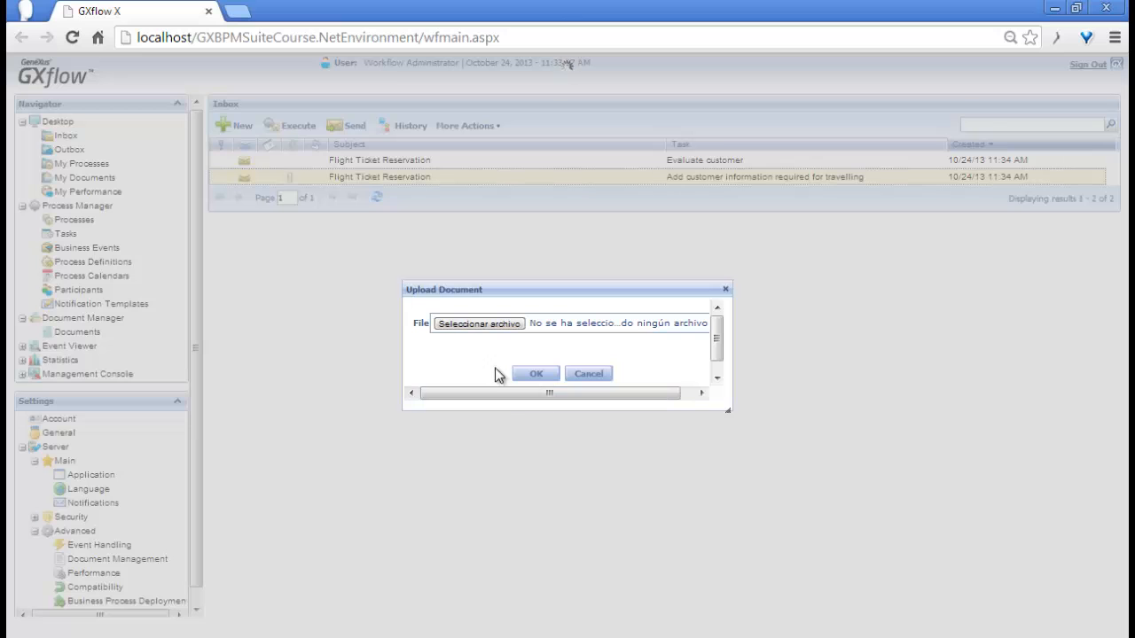
# Step: Upload visa2.jpg from the Pictures library as the document's file, close the task's documents, and list the current user's own documents
pyautogui.click(478, 324)
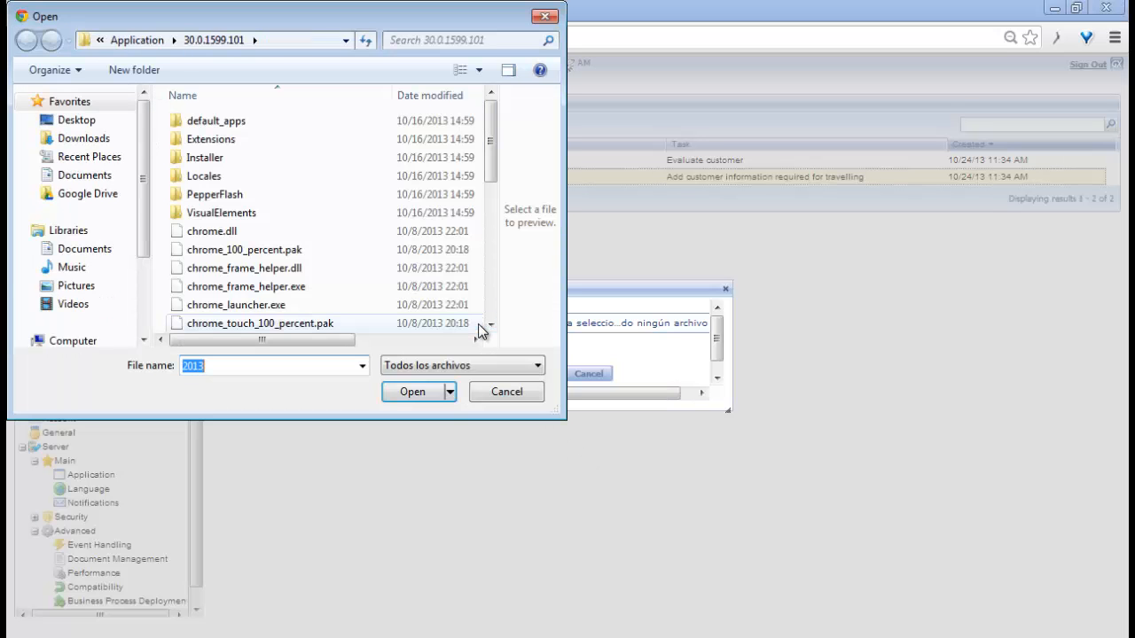
pyautogui.click(75, 286)
pyautogui.moveTo(489, 163); pyautogui.dragTo(486, 257)
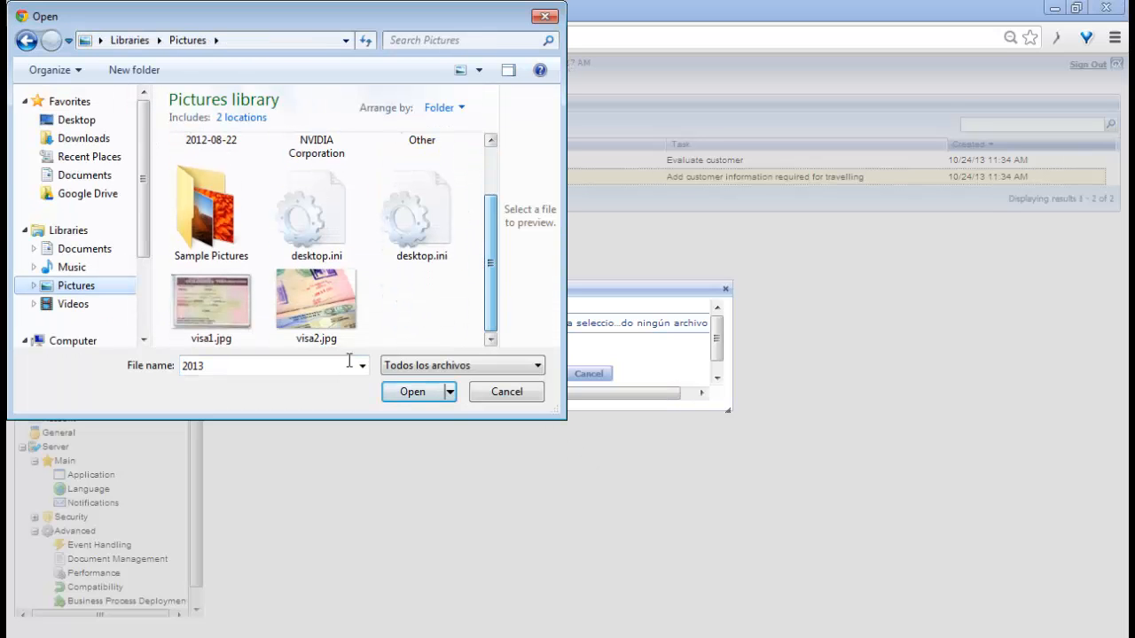
pyautogui.doubleClick(295, 306)
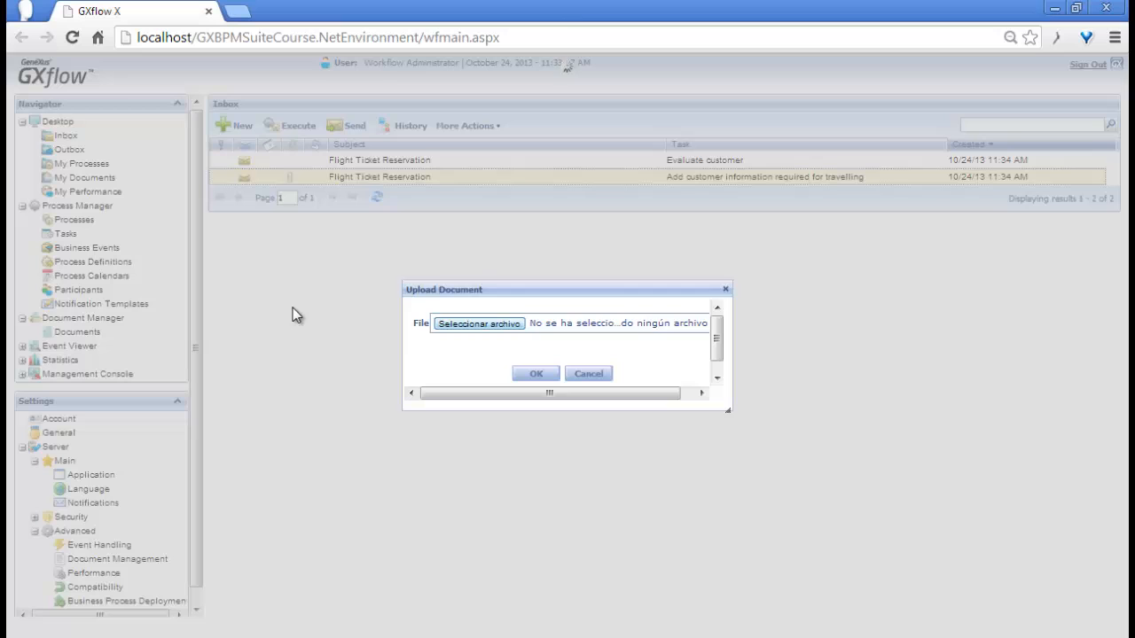
pyautogui.click(539, 374)
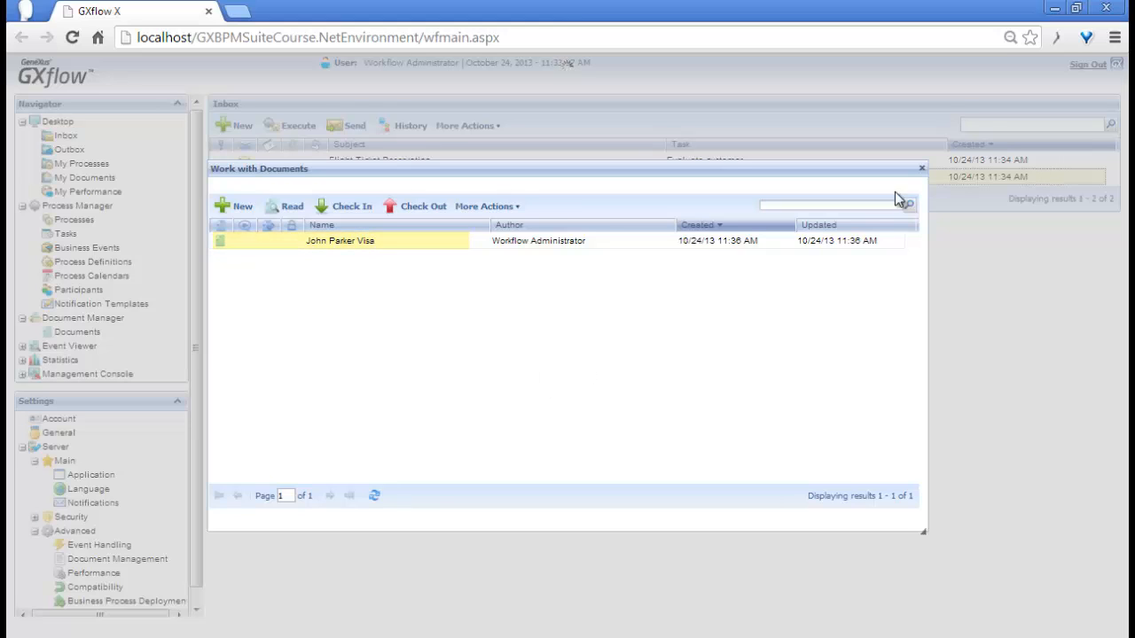
pyautogui.click(921, 169)
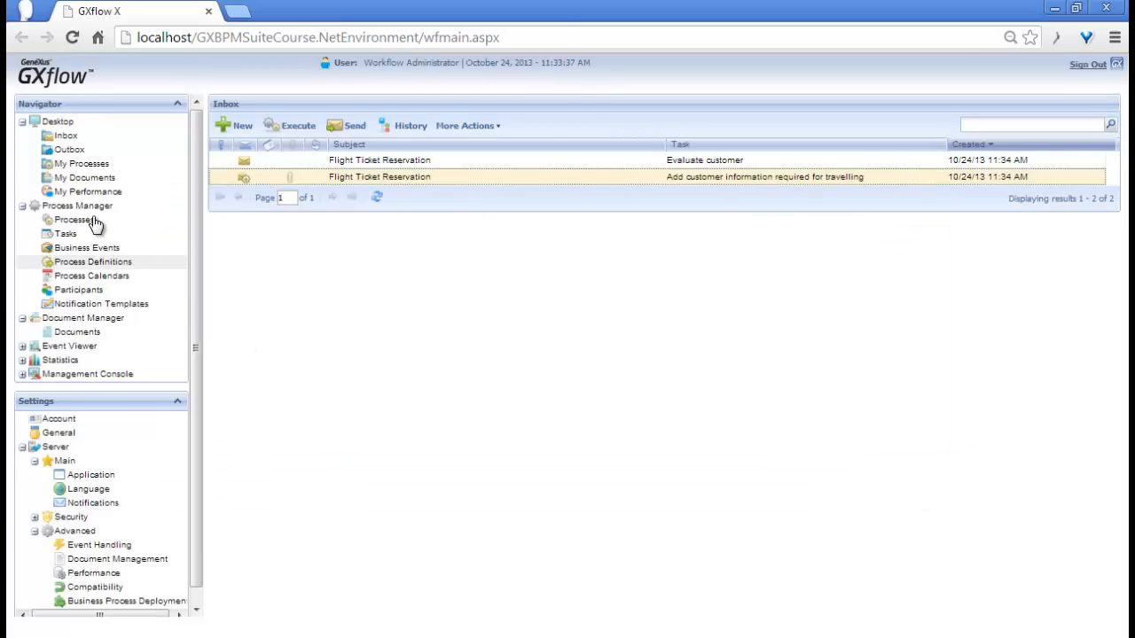
pyautogui.click(87, 180)
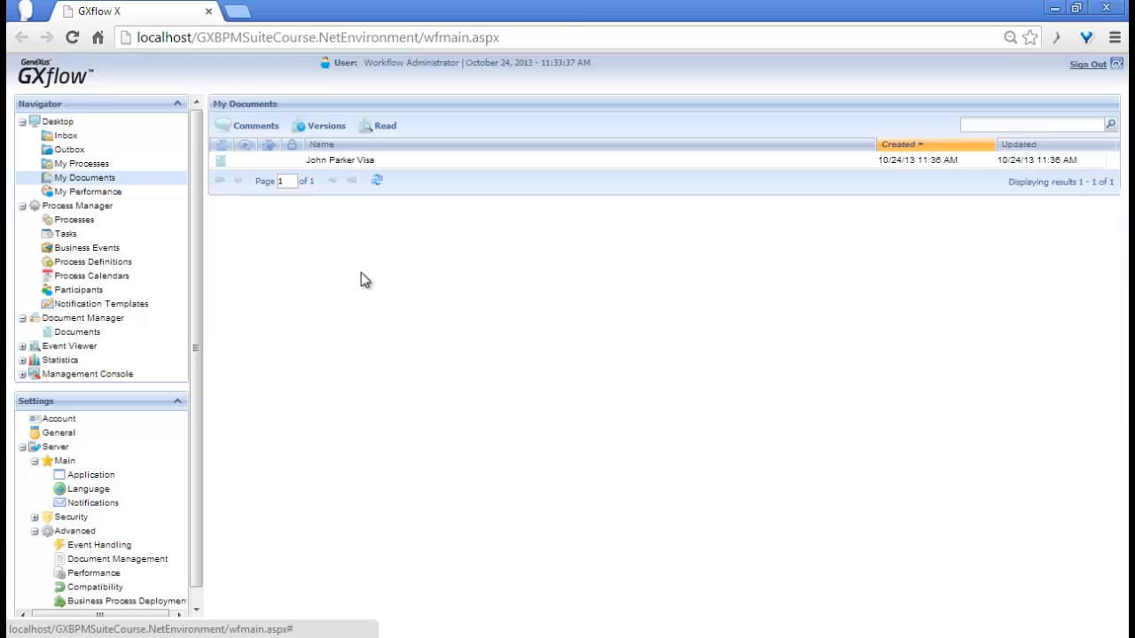